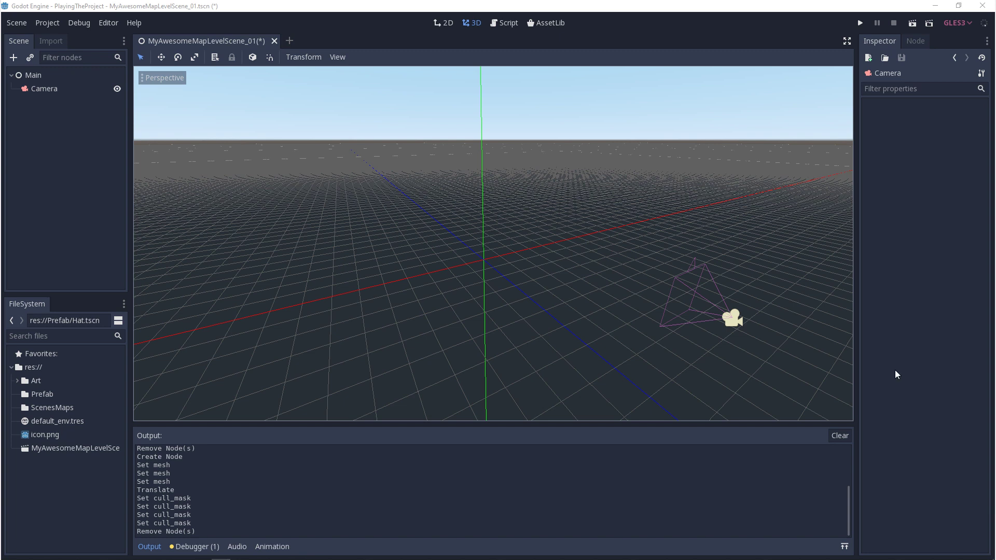
# - Select the Main root node and begin adding a child node beneath it
pyautogui.click(33, 75)
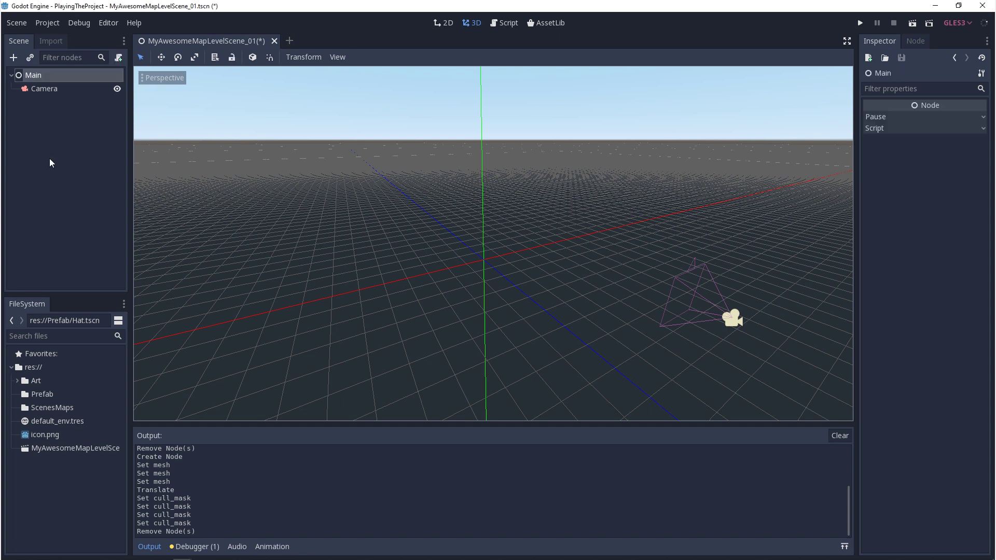
pyautogui.rightClick(49, 73)
pyautogui.click(72, 80)
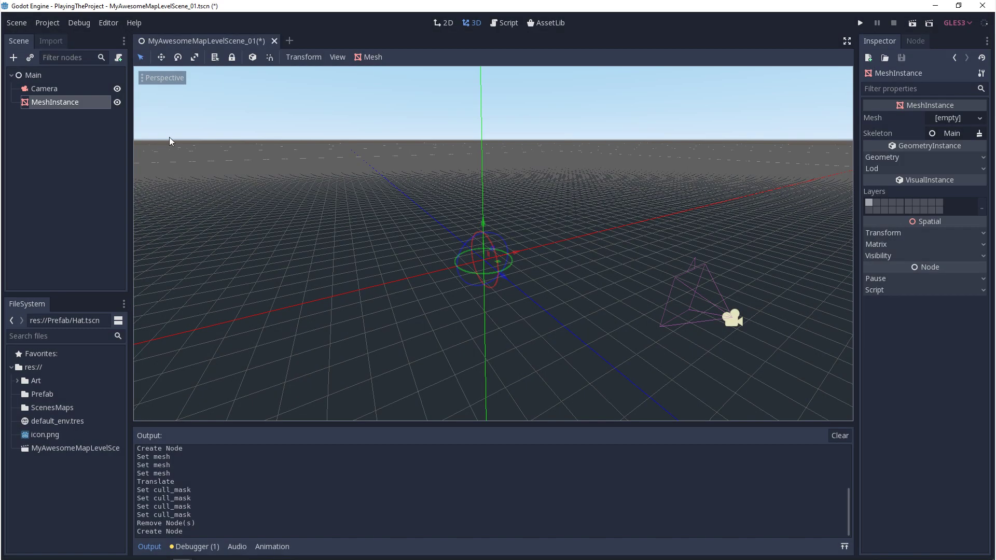
# - Duplicate the mesh node and turn the first MeshInstance into a flattened CubeMesh floor slab
pyautogui.hotkey('ctrl', 'd')
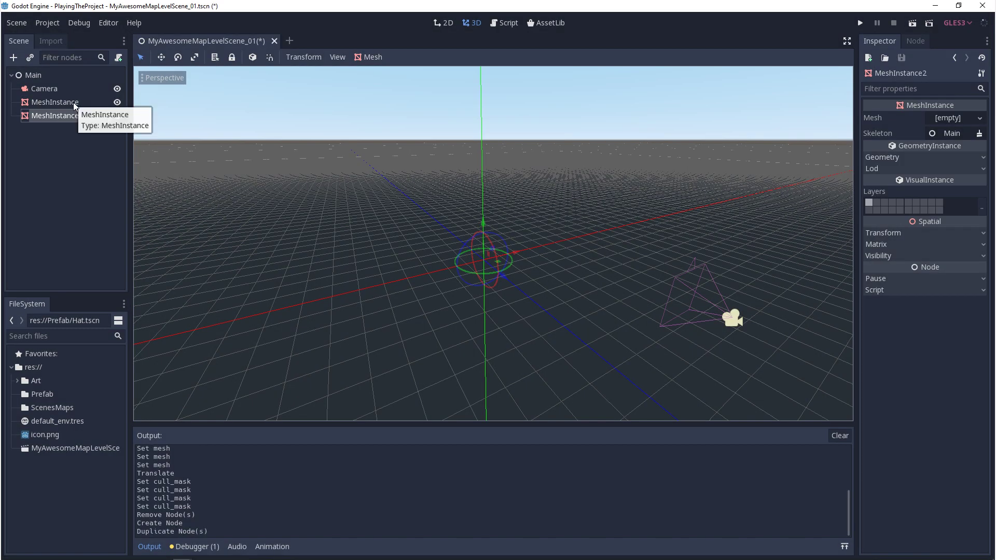
pyautogui.click(73, 102)
pyautogui.click(945, 118)
pyautogui.click(946, 157)
pyautogui.press('r')
pyautogui.moveTo(487, 259); pyautogui.dragTo(550, 311)
# - Give MeshInstance2 a new SphereMesh and raise it high above the floor
pyautogui.click(57, 115)
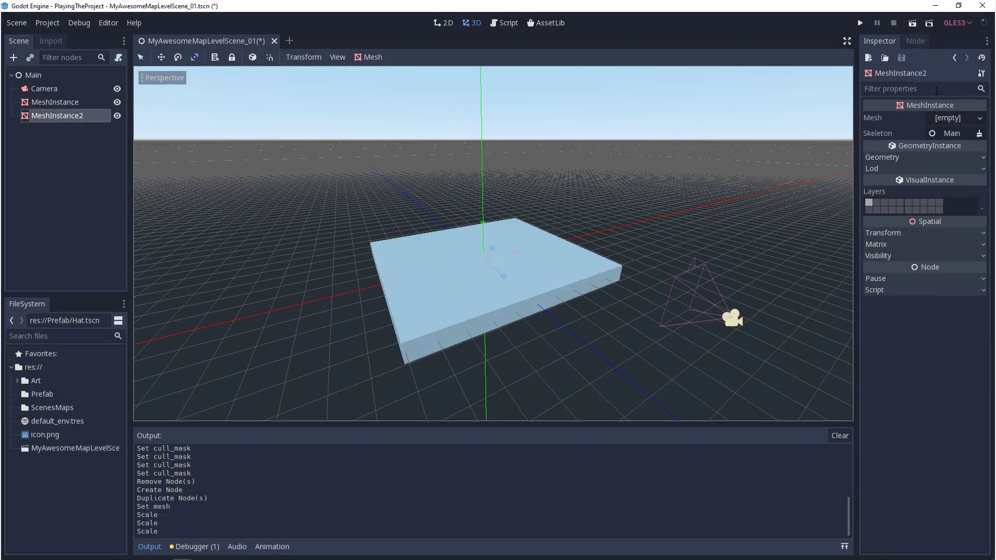
pyautogui.click(945, 119)
pyautogui.click(949, 217)
pyautogui.press('w')
pyautogui.moveTo(483, 221); pyautogui.dragTo(479, 127)
# - Add a StaticBody child under the floor MeshInstance, then begin adding a child to the sphere
pyautogui.click(49, 88)
pyautogui.click(178, 93)
pyautogui.click(73, 106)
pyautogui.rightClick(77, 103)
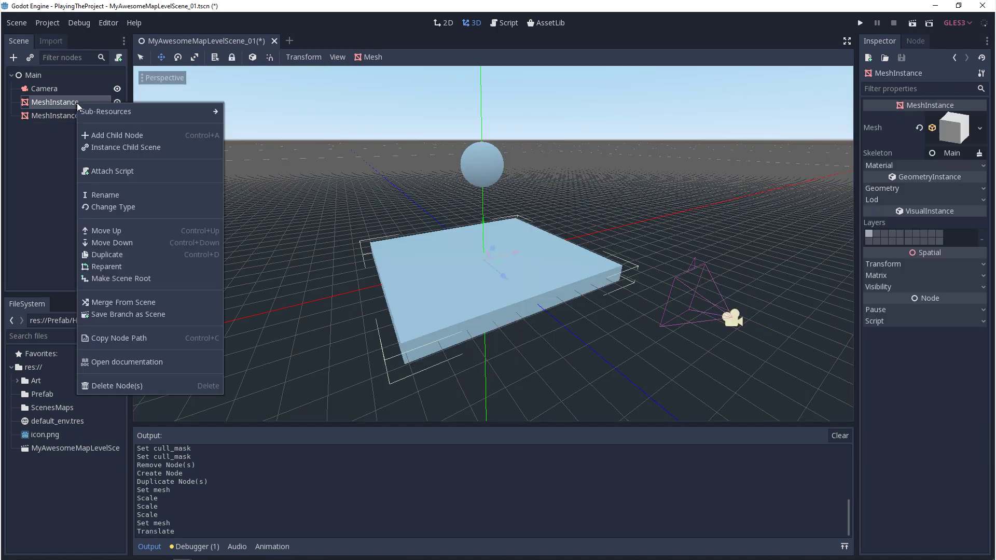
pyautogui.click(111, 135)
pyautogui.doubleClick(417, 273)
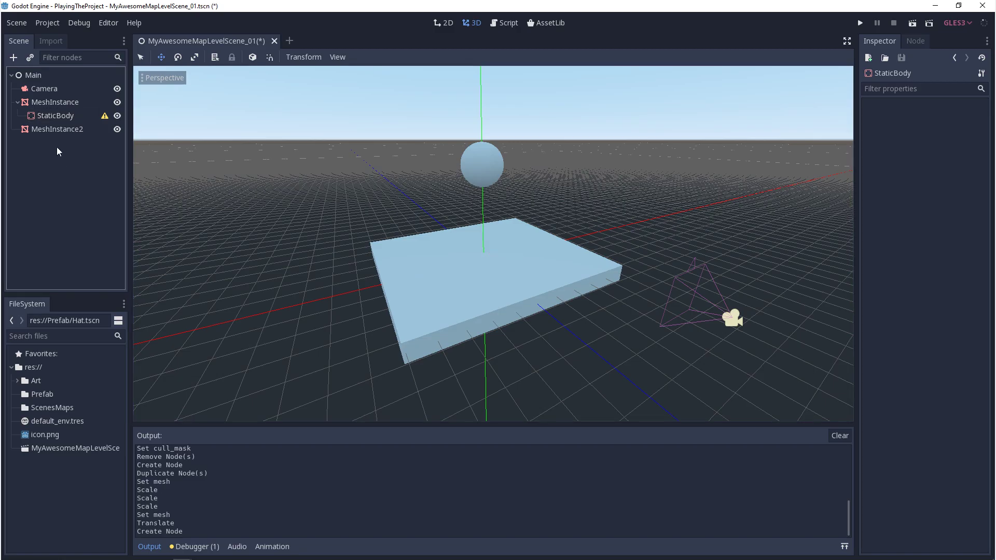
pyautogui.rightClick(57, 130)
pyautogui.click(90, 165)
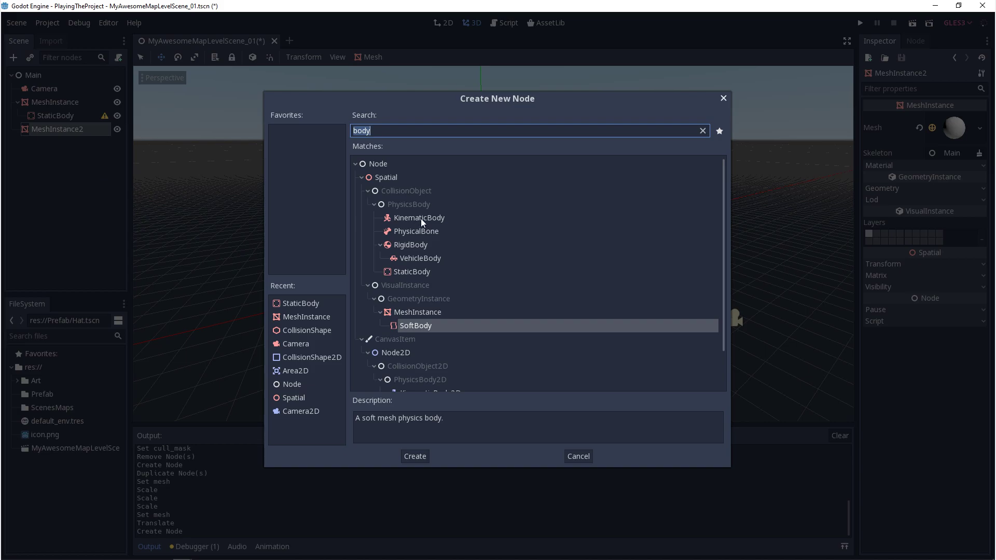
# - Add a RigidBody under the sphere mesh, test-run the scene, then move RigidBody directly under Main
pyautogui.doubleClick(410, 245)
pyautogui.click(860, 23)
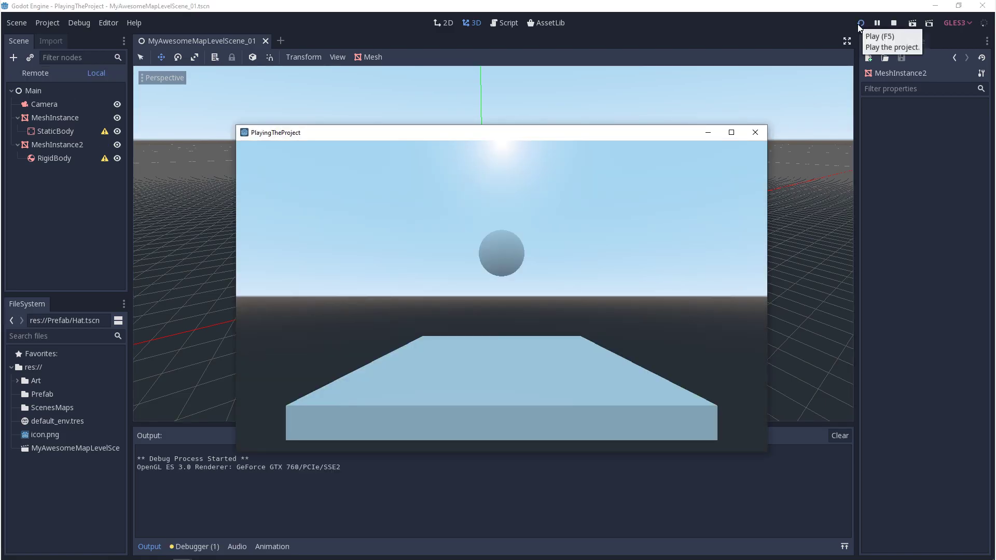
pyautogui.click(761, 133)
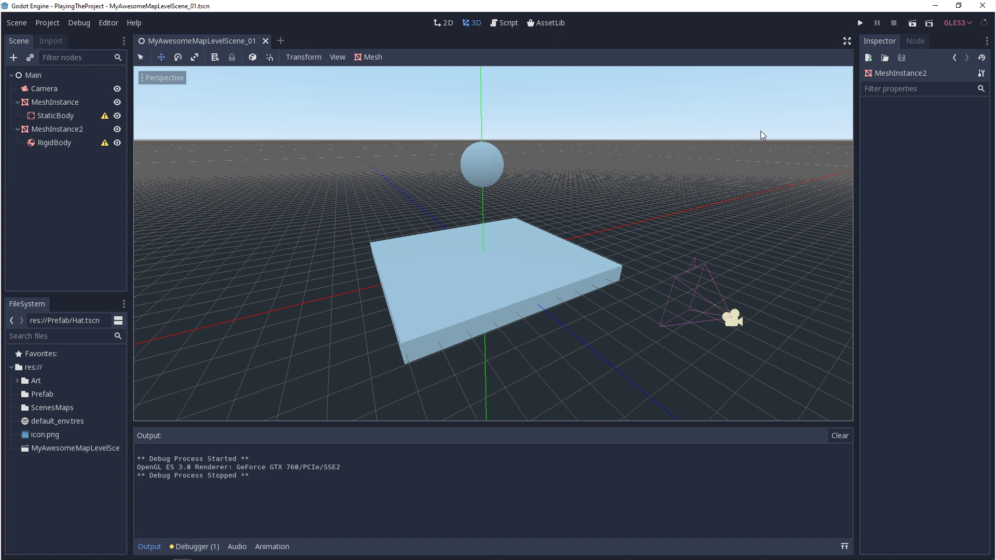
pyautogui.moveTo(54, 142); pyautogui.dragTo(60, 117)
# - Test-run the reparented scene, where the sphere now drops out of sight
pyautogui.click(51, 143)
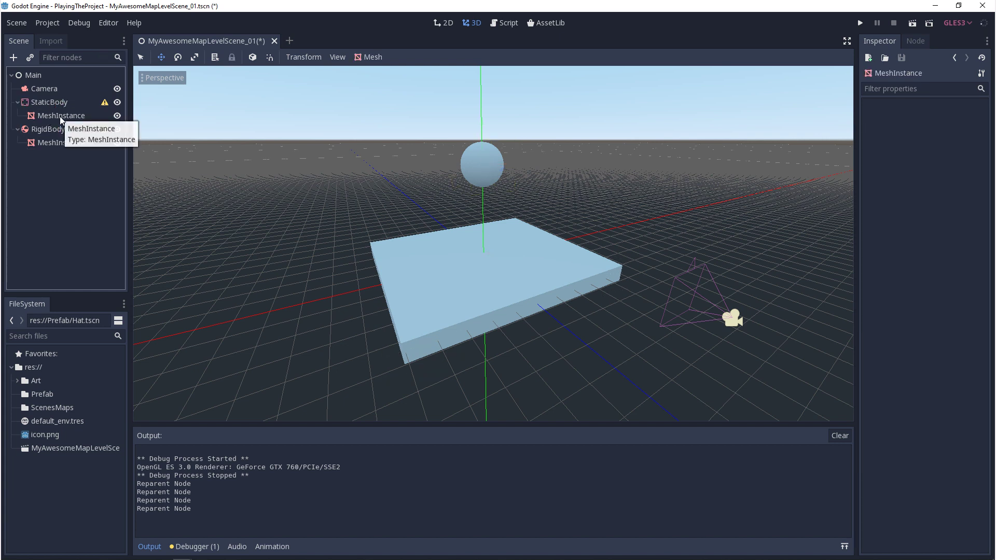
pyautogui.click(859, 23)
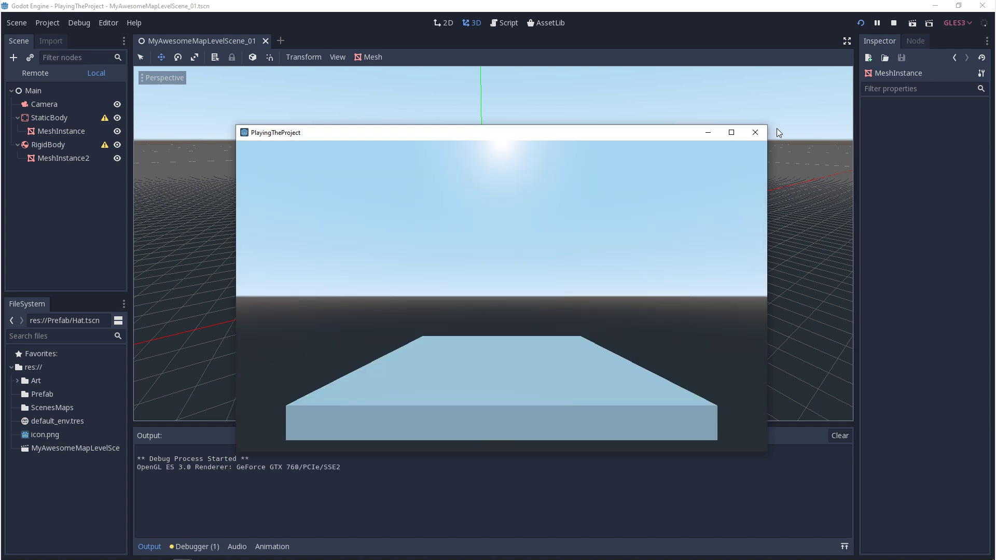
pyautogui.click(756, 135)
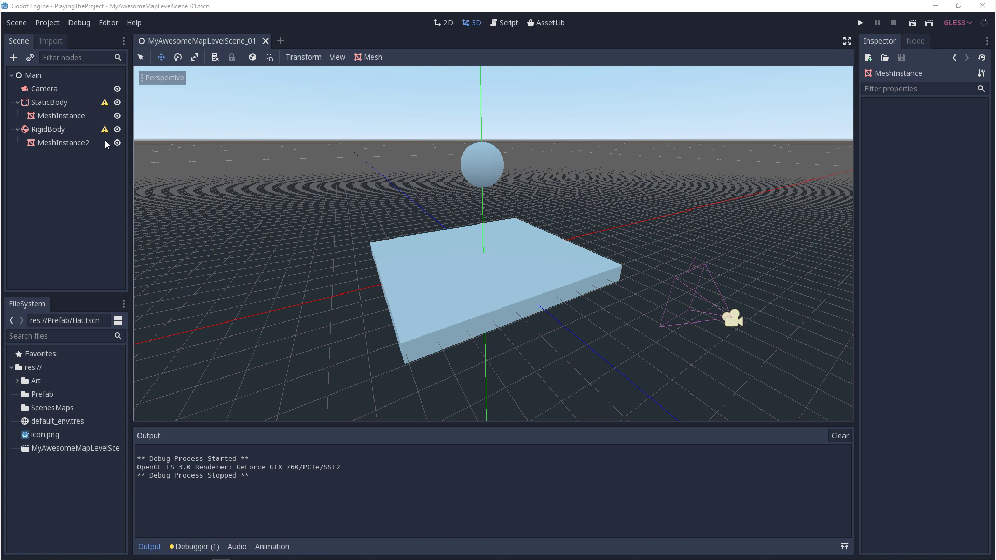
# - Read and dismiss the RigidBody's configuration warning
pyautogui.click(104, 129)
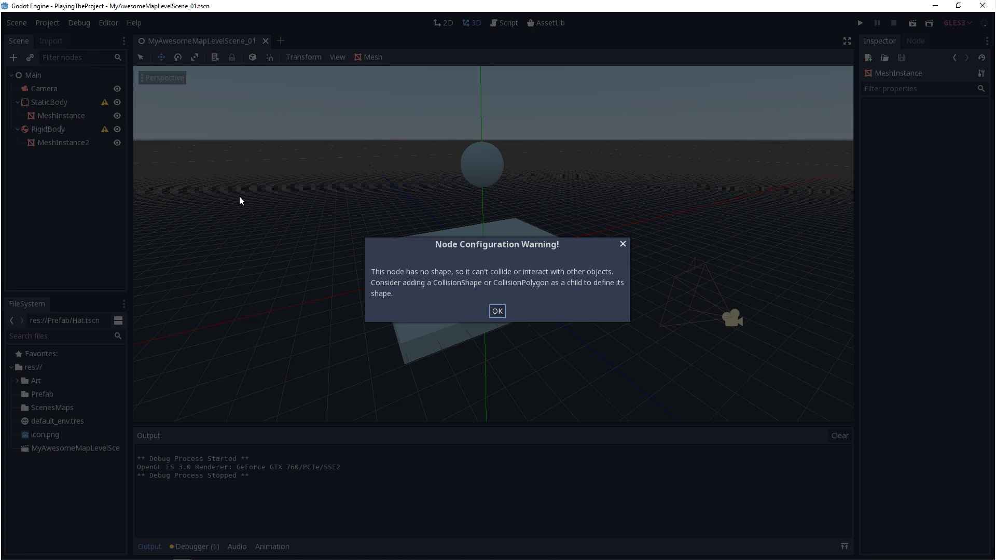
pyautogui.click(497, 311)
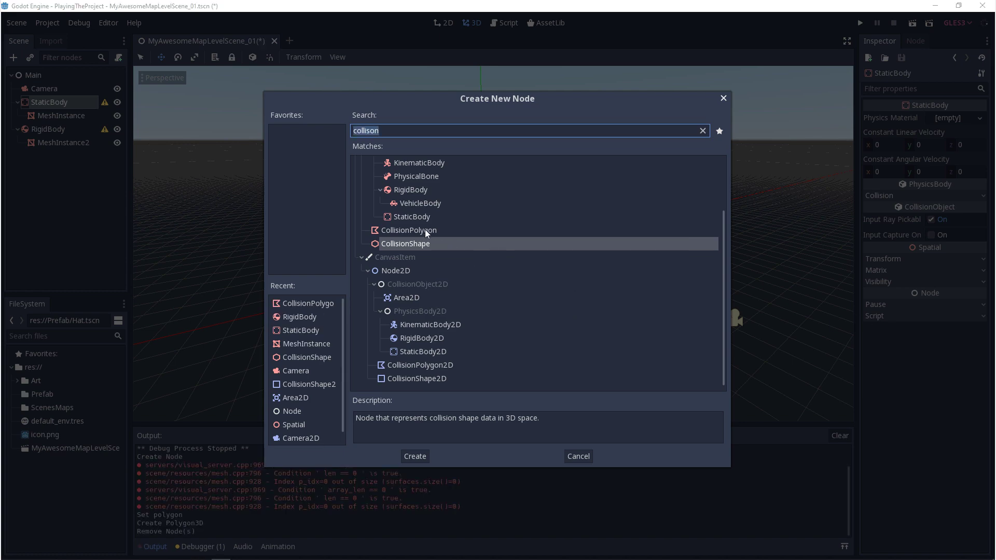
# - Add a CollisionPolygon under the StaticBody and set its Polygon array size to 1
pyautogui.doubleClick(425, 229)
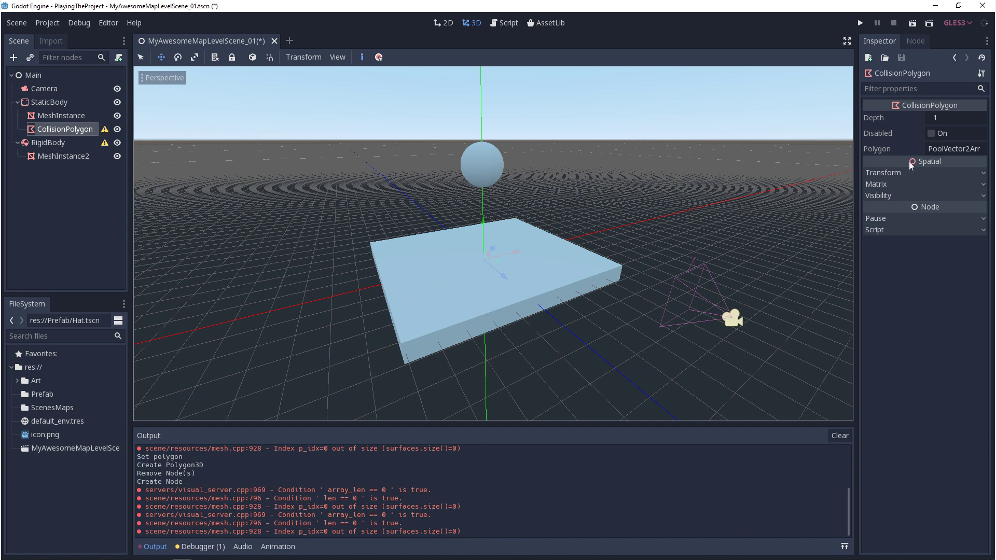
pyautogui.click(954, 149)
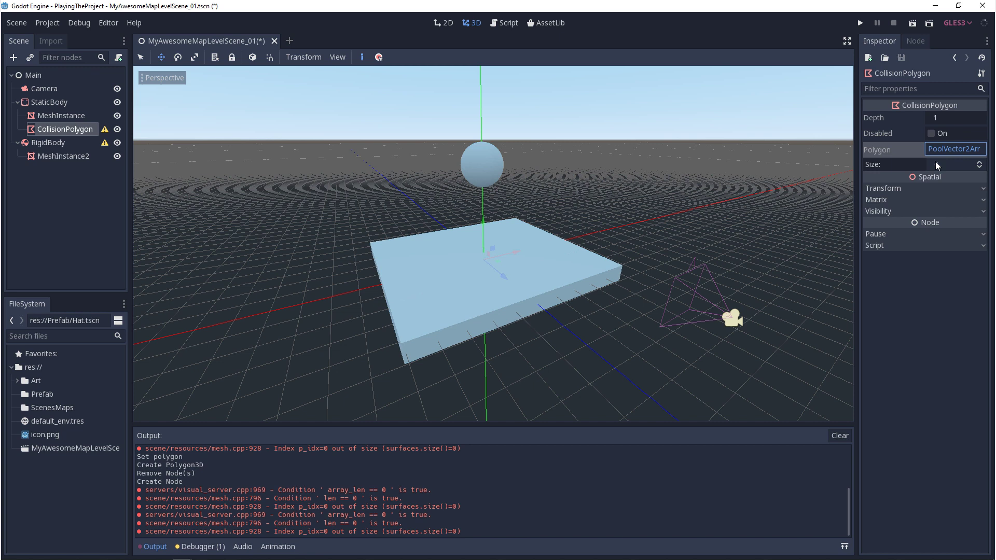
pyautogui.click(944, 164)
pyautogui.write('1')
pyautogui.press('Return')
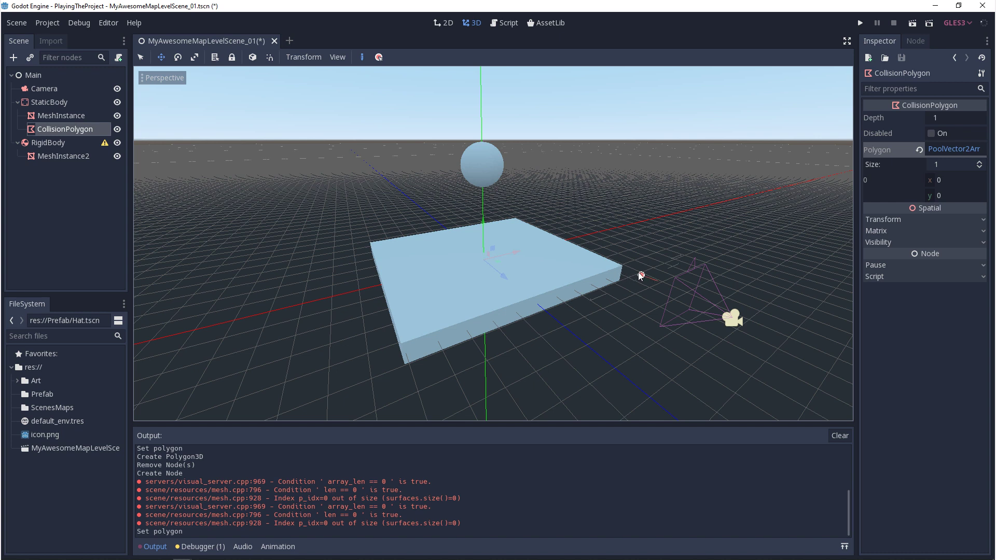
# - Draw a collision polygon outline around the floor with seven points, then delete the node
pyautogui.moveTo(638, 271)
pyautogui.mouseDown()
pyautogui.moveTo(642, 218)
pyautogui.moveTo(622, 180)
pyautogui.mouseUp()
pyautogui.click(385, 199)
pyautogui.click(392, 368)
pyautogui.click(423, 407)
pyautogui.click(675, 306)
pyautogui.click(703, 185)
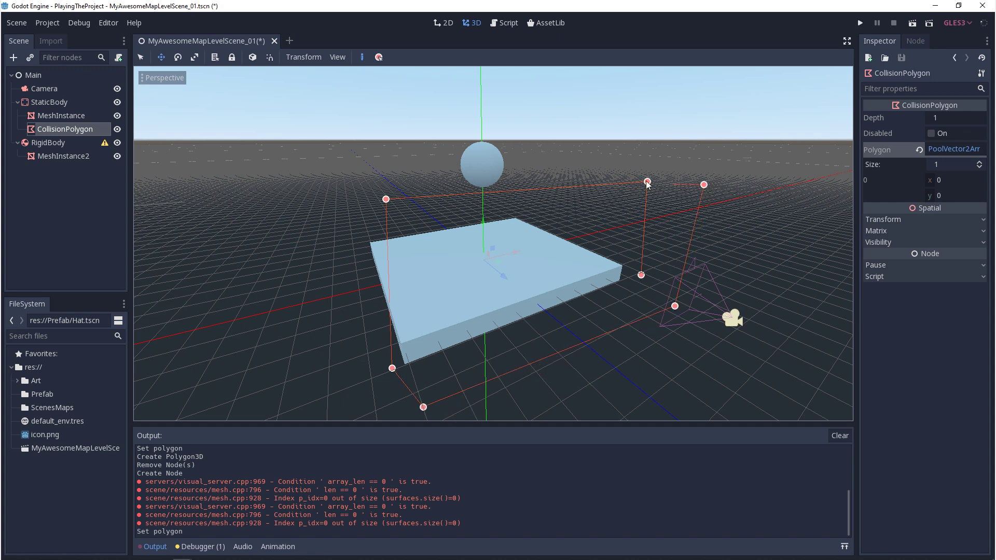
pyautogui.click(674, 184)
pyautogui.click(643, 181)
pyautogui.click(663, 289)
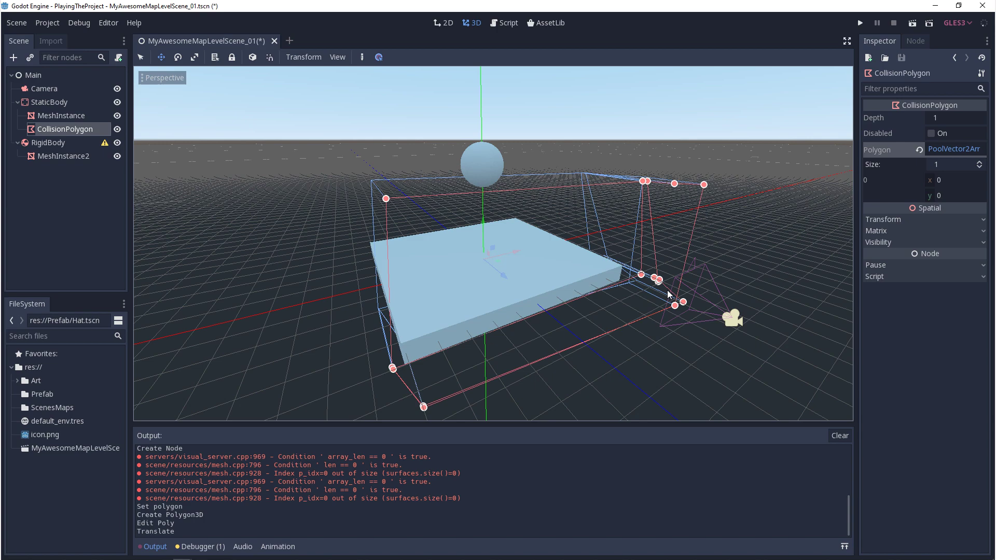
pyautogui.press('Delete')
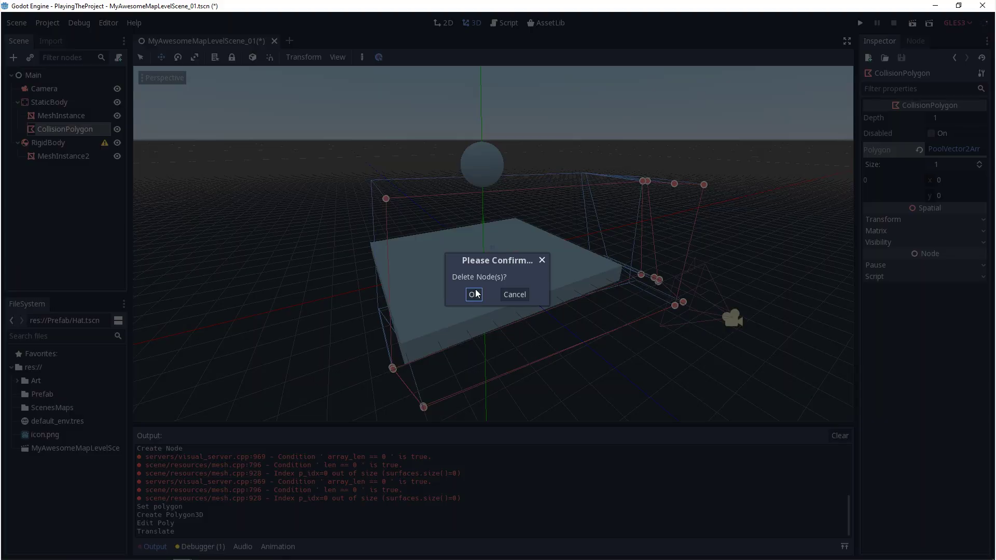
# - Confirm deleting the CollisionPolygon and add a CollisionShape under the StaticBody
pyautogui.click(475, 291)
pyautogui.rightClick(48, 101)
pyautogui.click(81, 110)
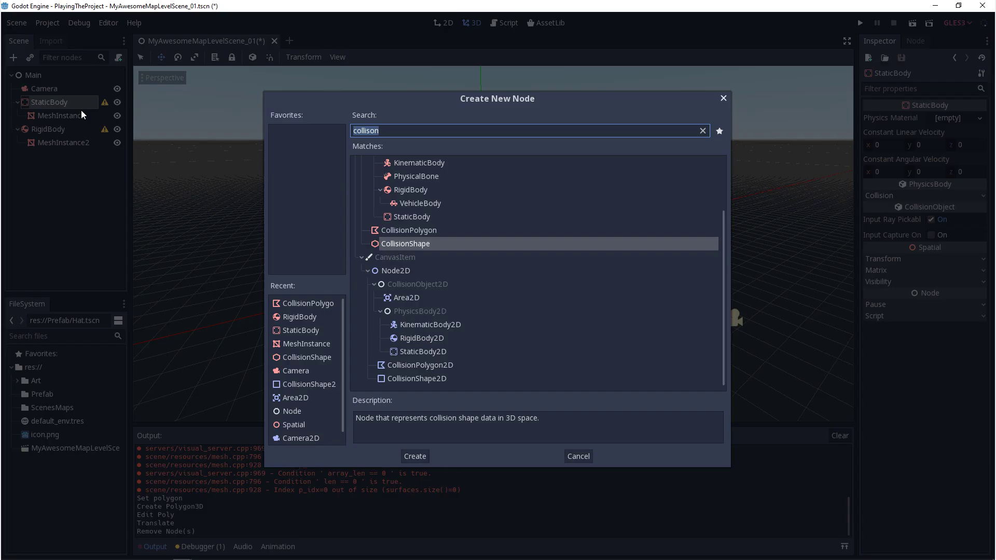
pyautogui.doubleClick(440, 244)
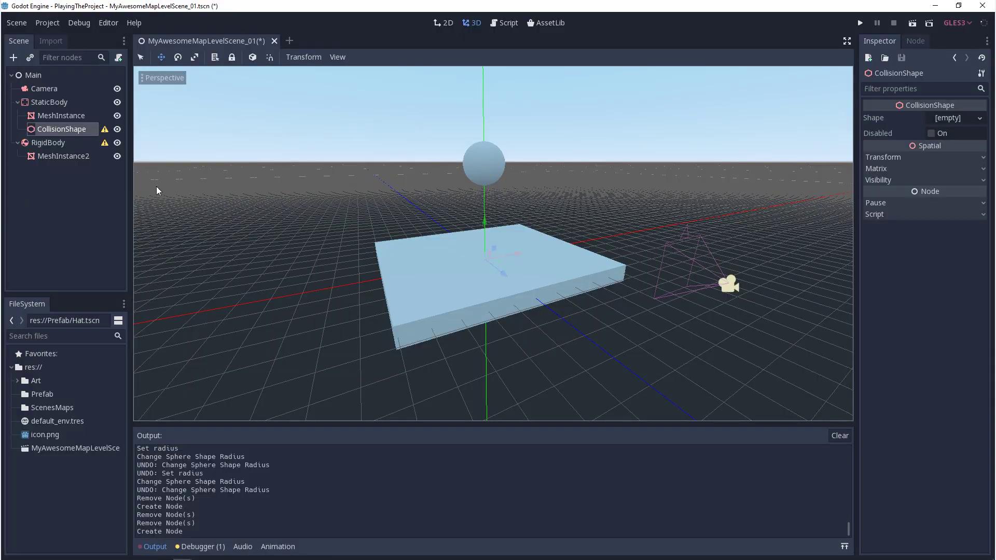
# - Add a CollisionShape under the RigidBody and view its missing-shape warning
pyautogui.click(66, 155)
pyautogui.rightClick(56, 139)
pyautogui.click(83, 145)
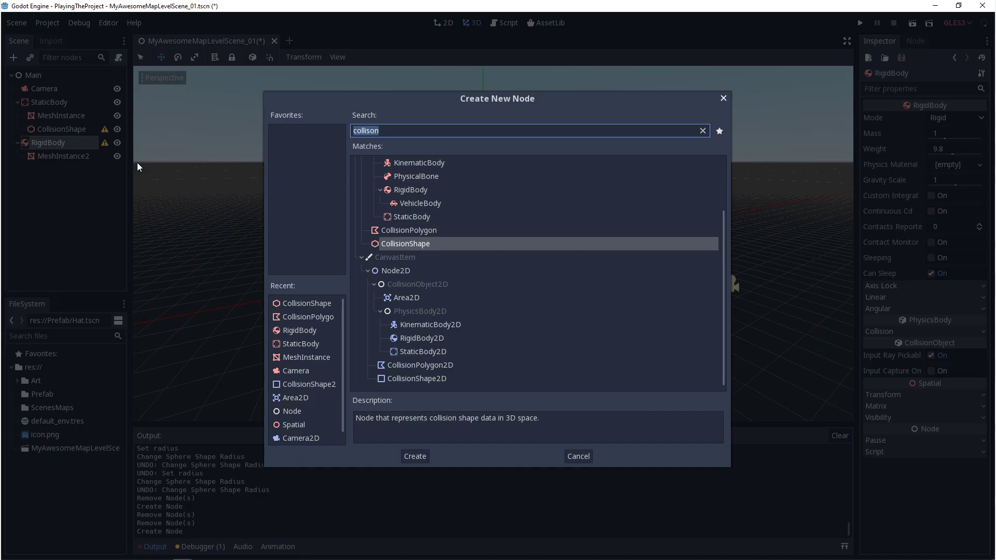
pyautogui.doubleClick(438, 243)
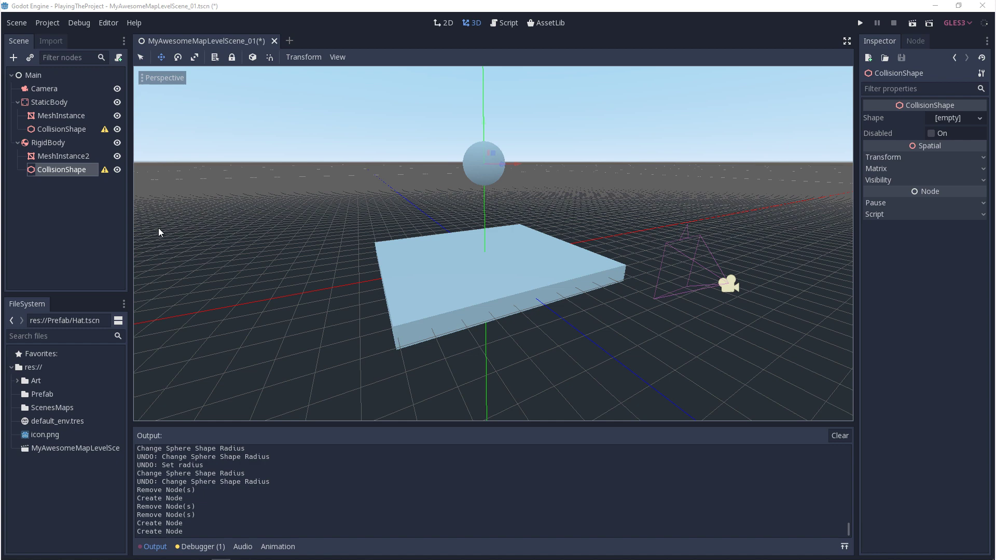
pyautogui.click(104, 170)
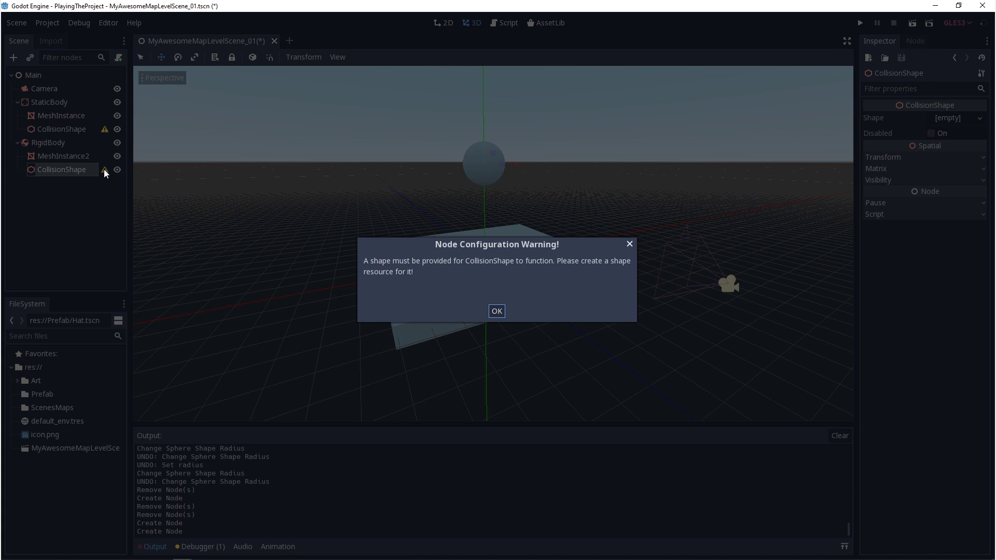
# - Assign a New SphereShape to the RigidBody's CollisionShape, clearing its warning
pyautogui.click(629, 244)
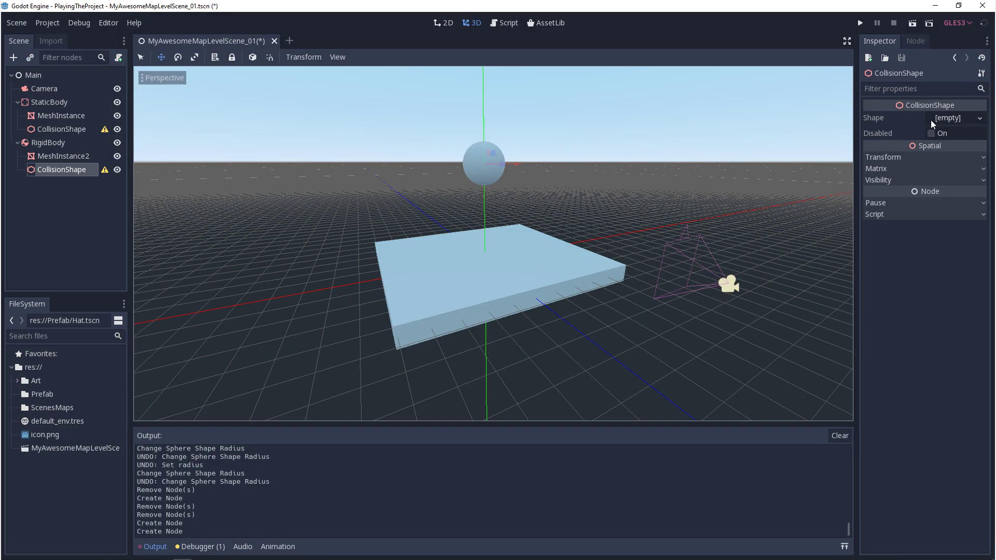
pyautogui.click(951, 118)
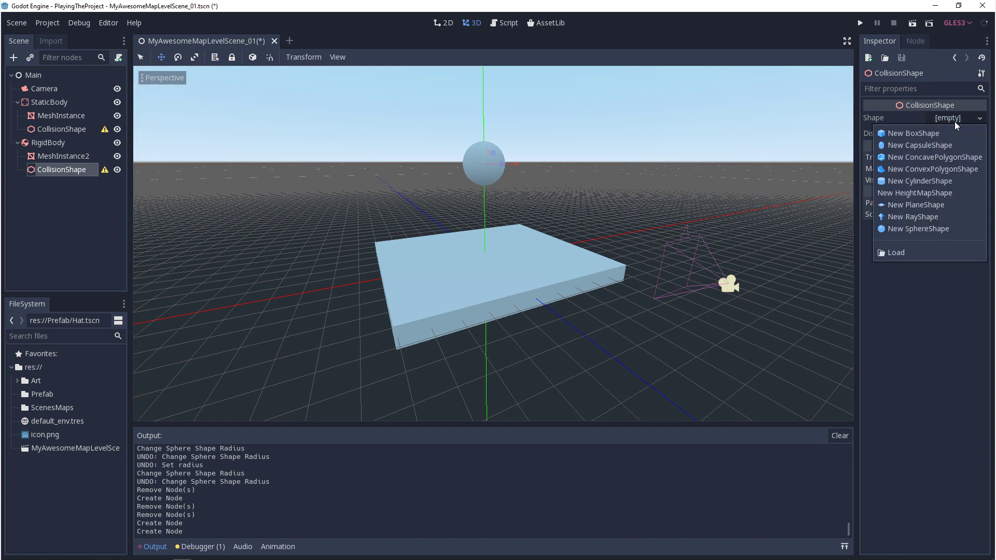
pyautogui.click(932, 230)
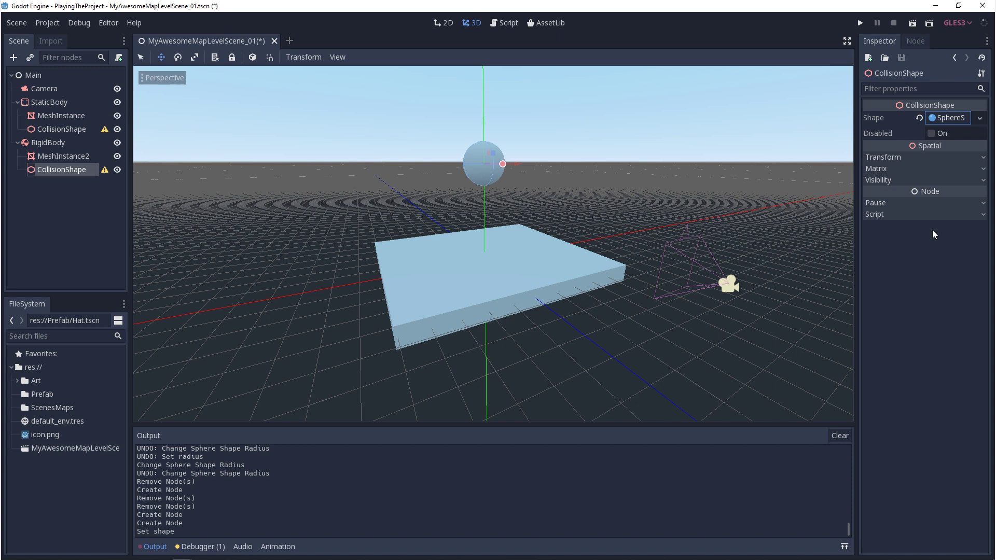
pyautogui.click(73, 129)
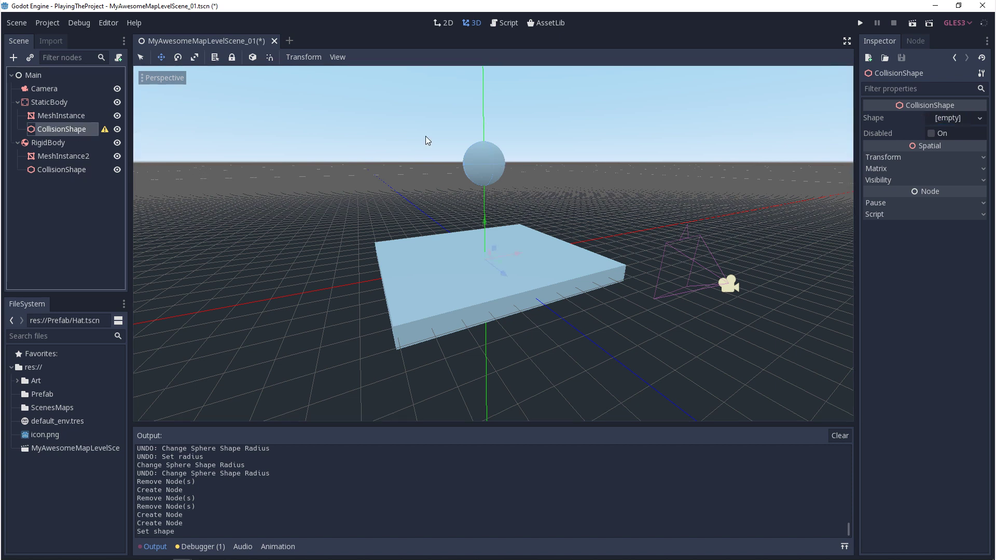
# - Give the floor's CollisionShape a New BoxShape and enlarge the ball's sphere collision radius to about 1.19
pyautogui.click(955, 120)
pyautogui.click(941, 131)
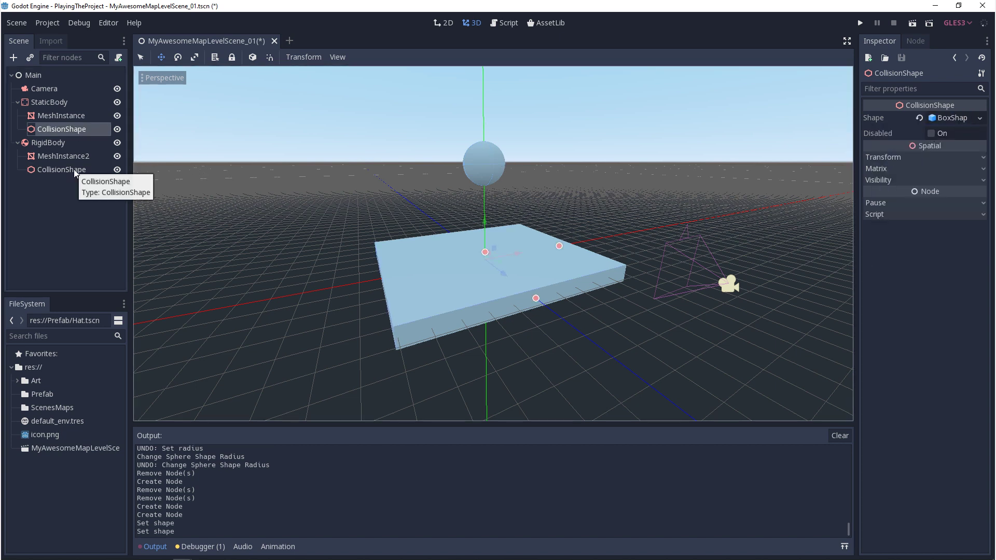
pyautogui.click(74, 169)
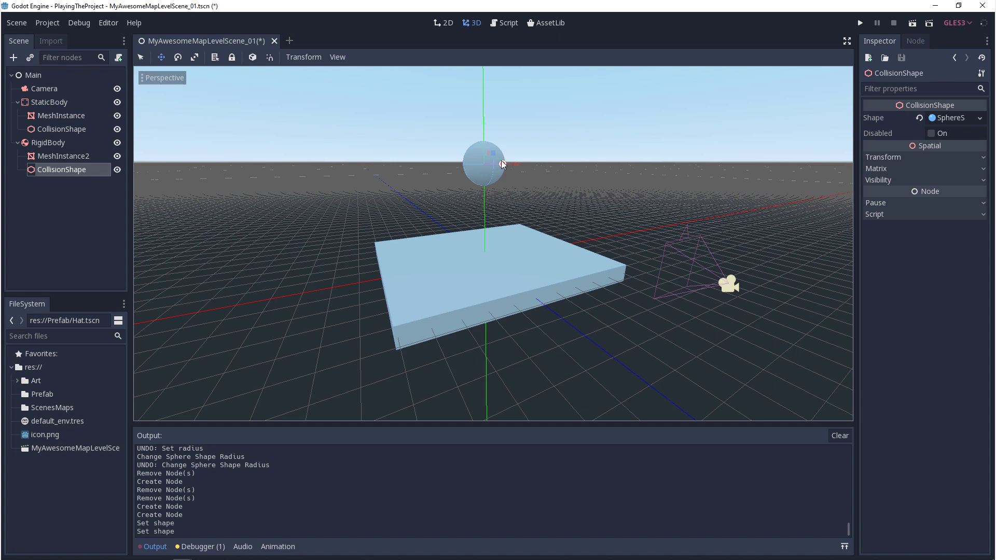
pyautogui.moveTo(502, 164); pyautogui.dragTo(507, 165)
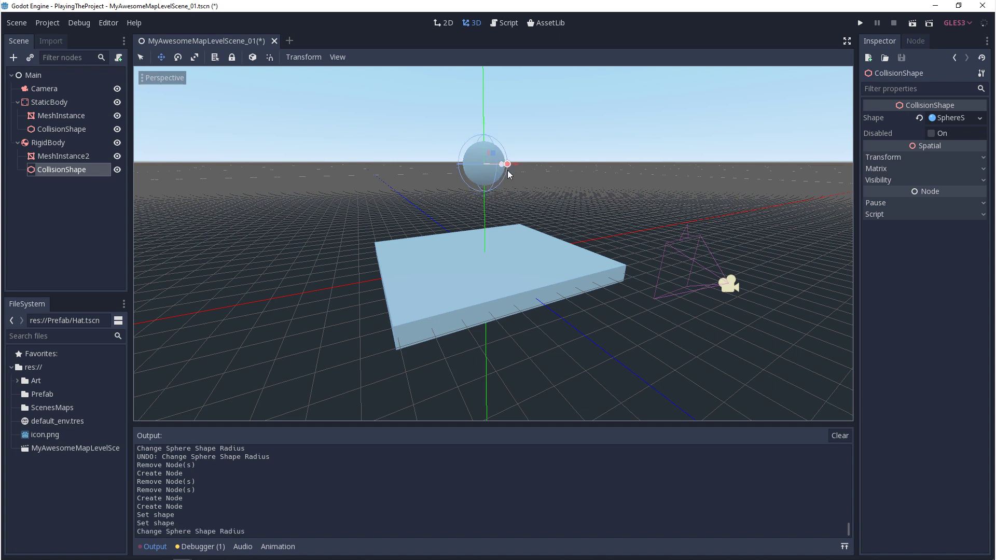
pyautogui.click(897, 158)
# - Set the ball's SphereShape collision radius to exactly 1
pyautogui.click(898, 159)
pyautogui.click(980, 119)
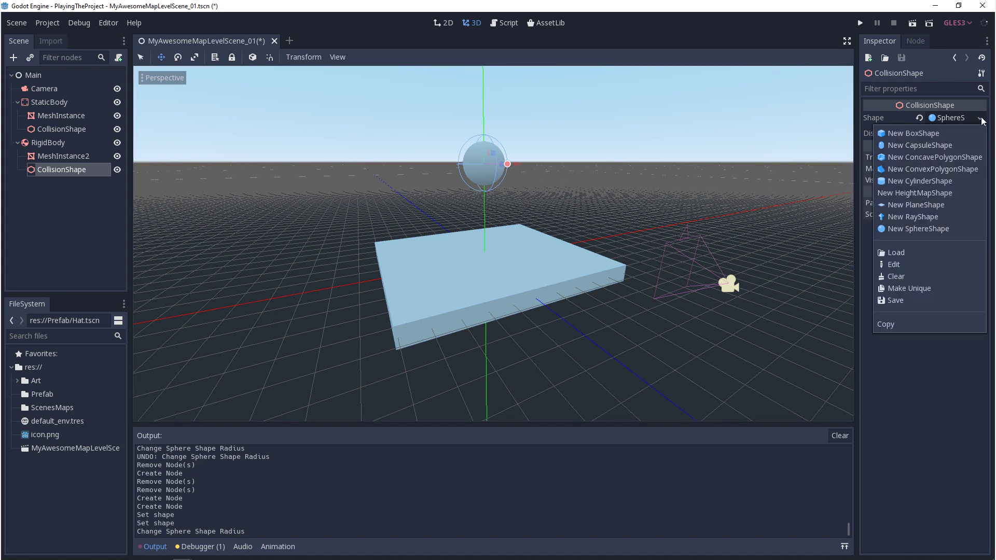
pyautogui.click(894, 265)
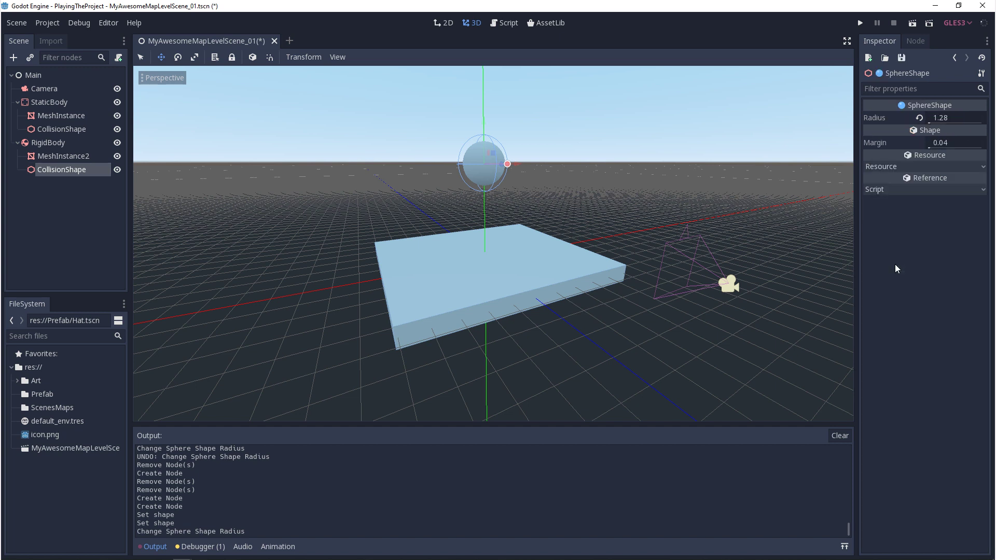
pyautogui.click(952, 116)
pyautogui.write('1')
pyautogui.press('Return')
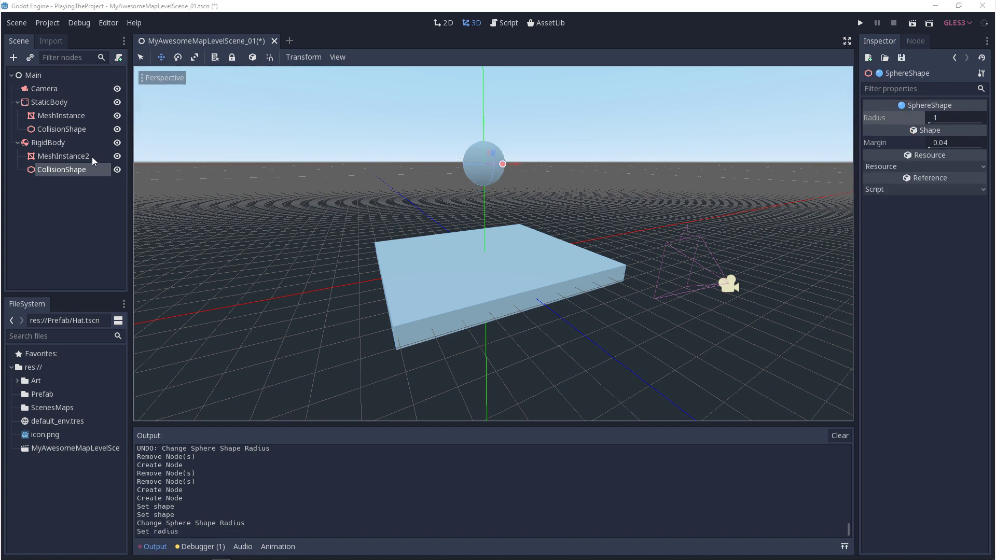
# - Check the SphereMesh radius on MeshInstance2, then test-run the scene and close the game
pyautogui.click(70, 157)
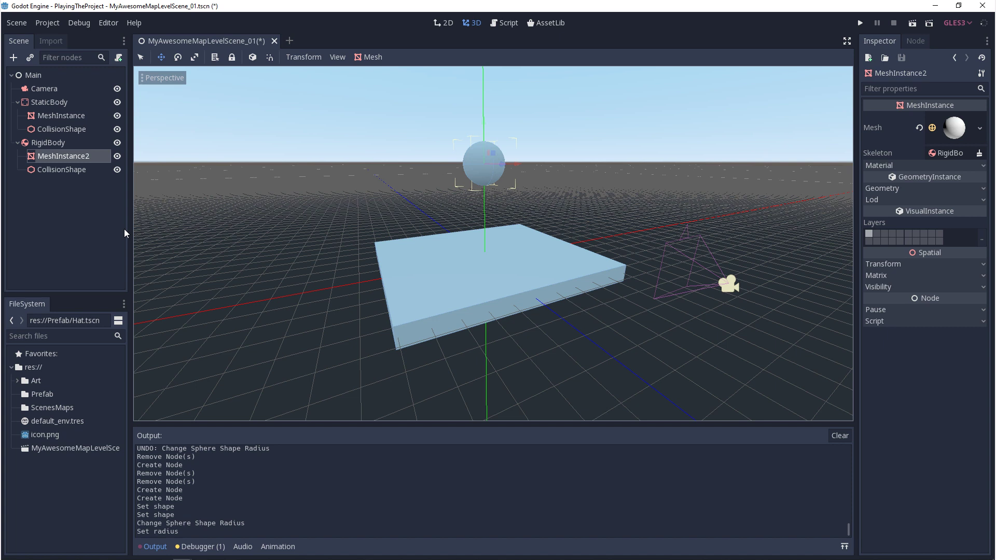
pyautogui.click(979, 128)
pyautogui.click(929, 273)
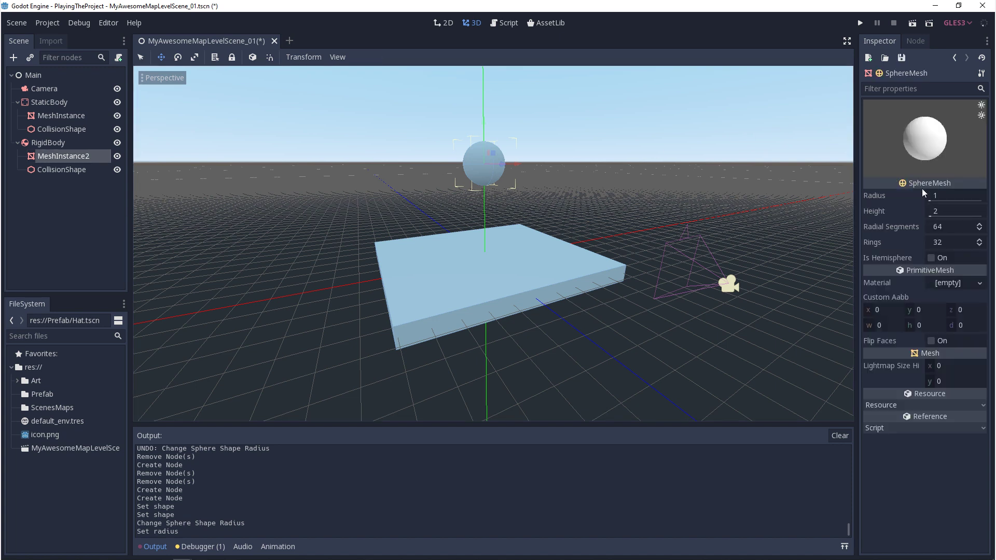
pyautogui.click(22, 244)
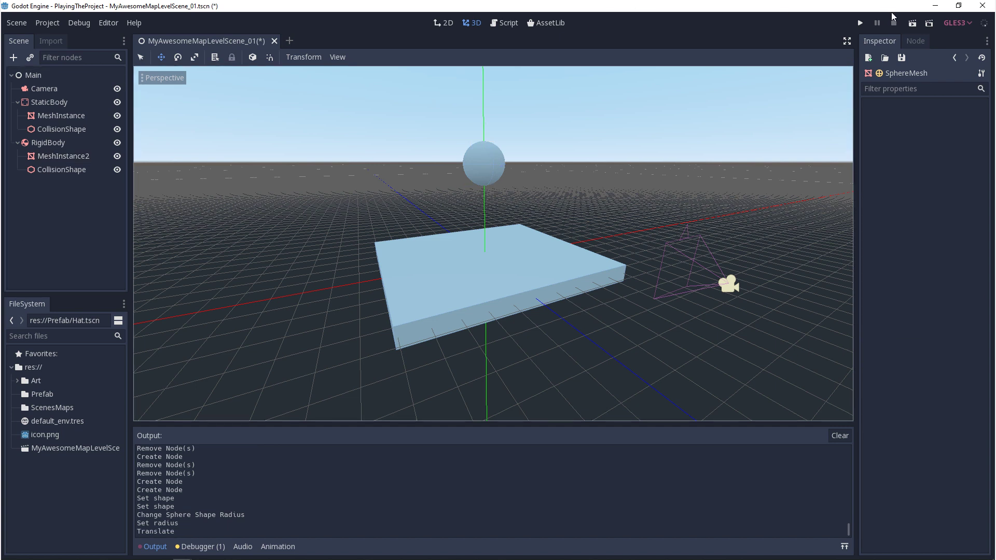
pyautogui.click(860, 23)
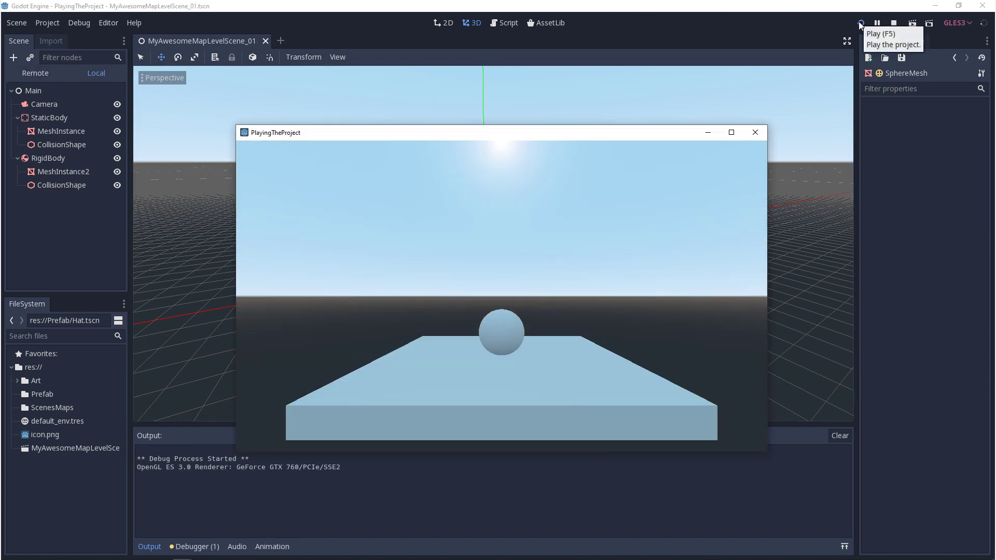
pyautogui.click(756, 132)
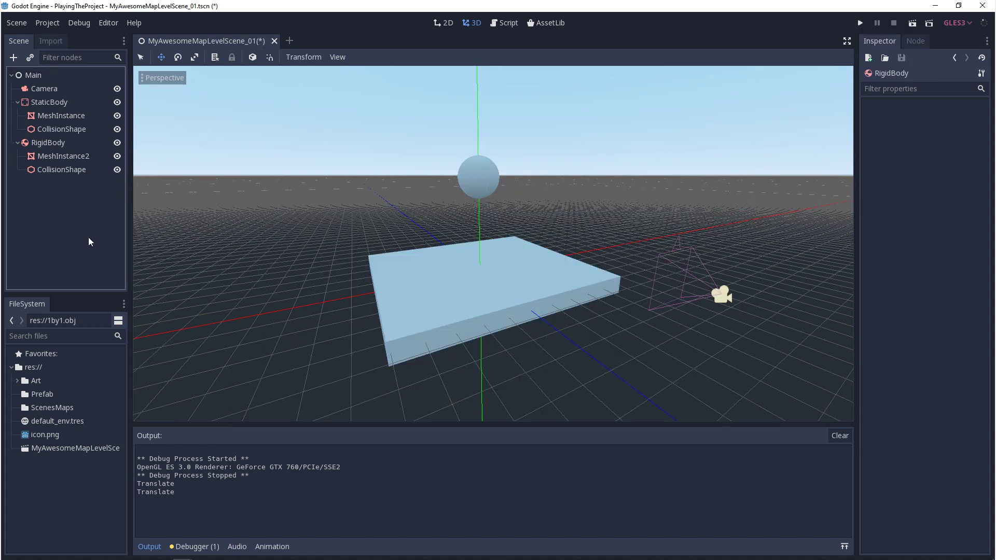
# - Select the sphere's RigidBody to inspect its Rigid mode, mass 1 and gravity scale 1
pyautogui.click(60, 143)
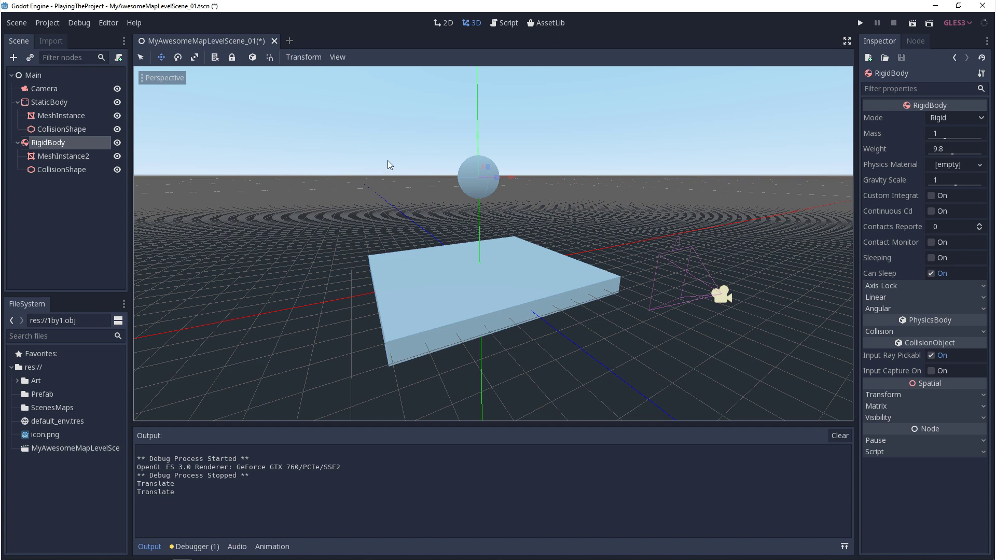
pyautogui.click(46, 22)
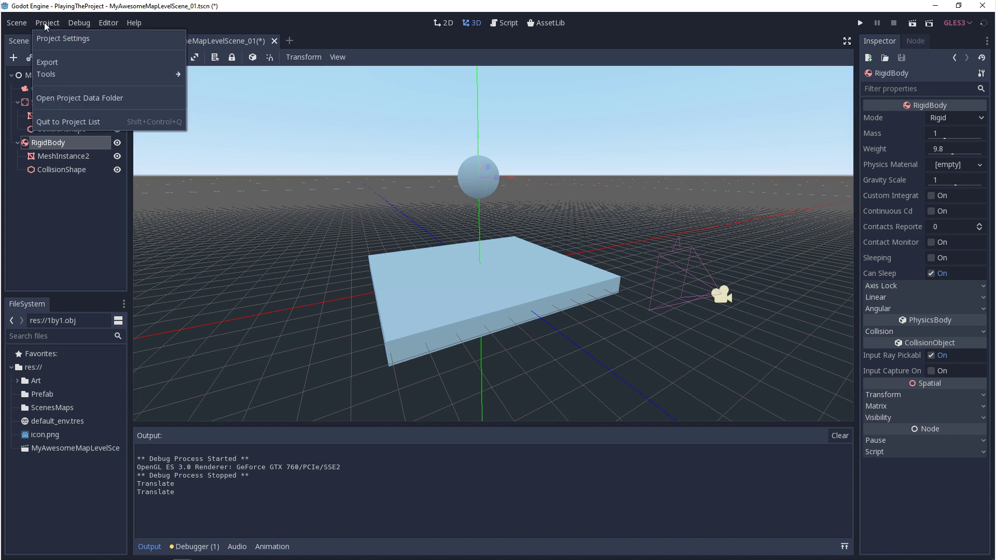
pyautogui.click(67, 38)
pyautogui.scroll(-5, 312, 311)
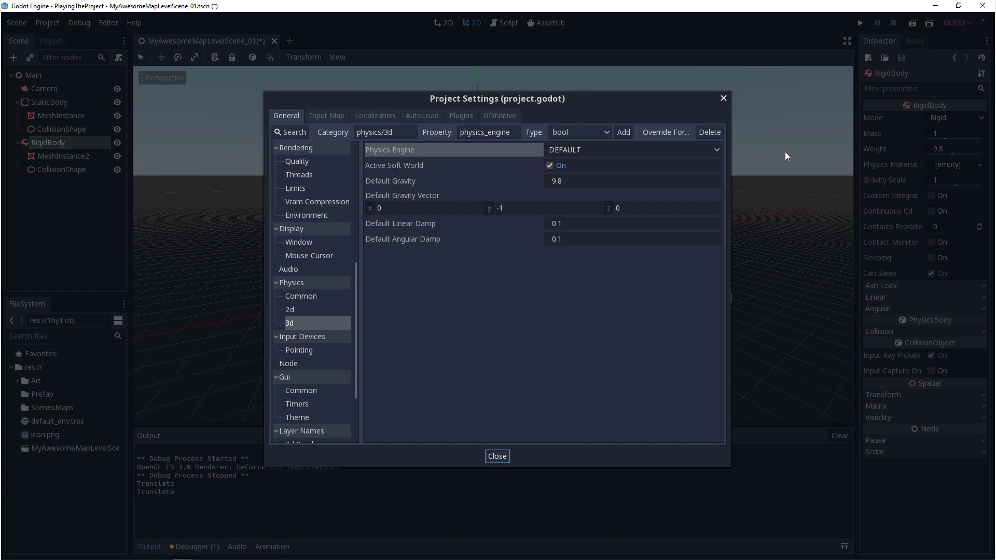
pyautogui.click(722, 99)
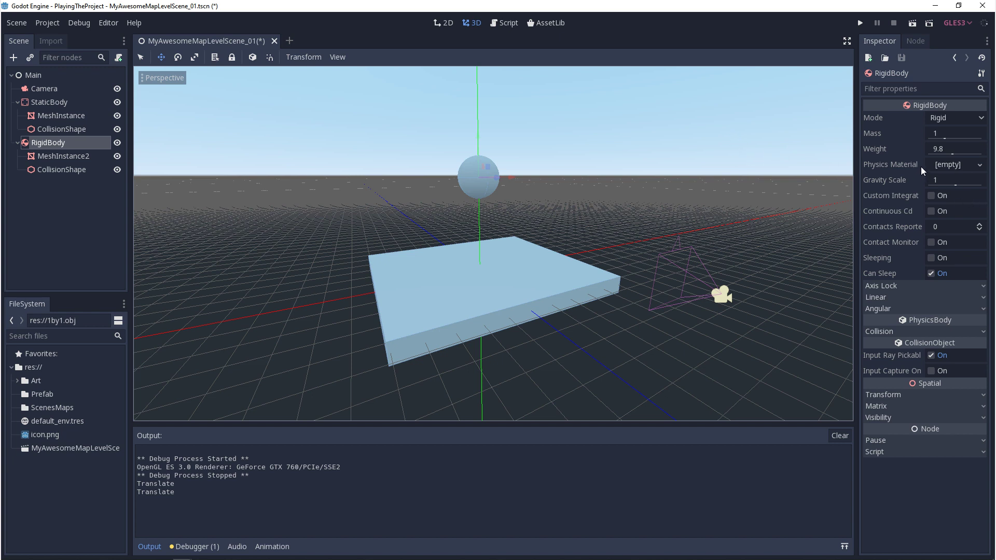
# - Assign a new PhysicsMaterial with Bounce 10 to the RigidBody, then run and close a test
pyautogui.click(954, 165)
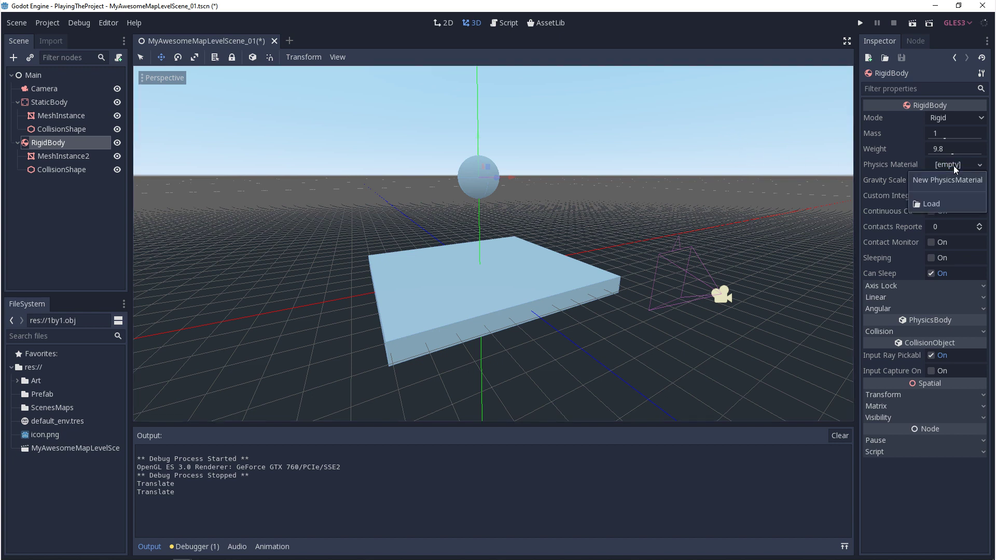
pyautogui.click(934, 183)
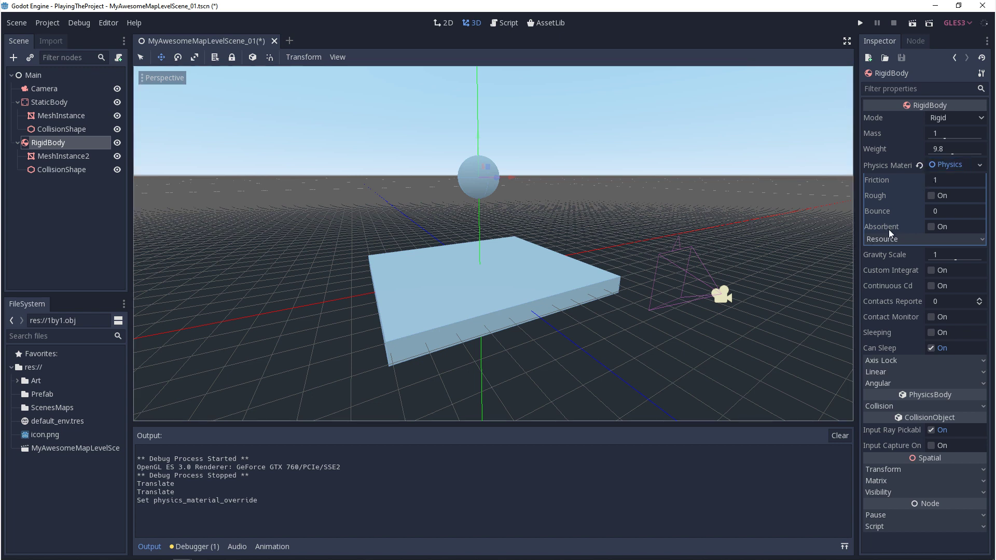
pyautogui.click(950, 211)
pyautogui.write('10')
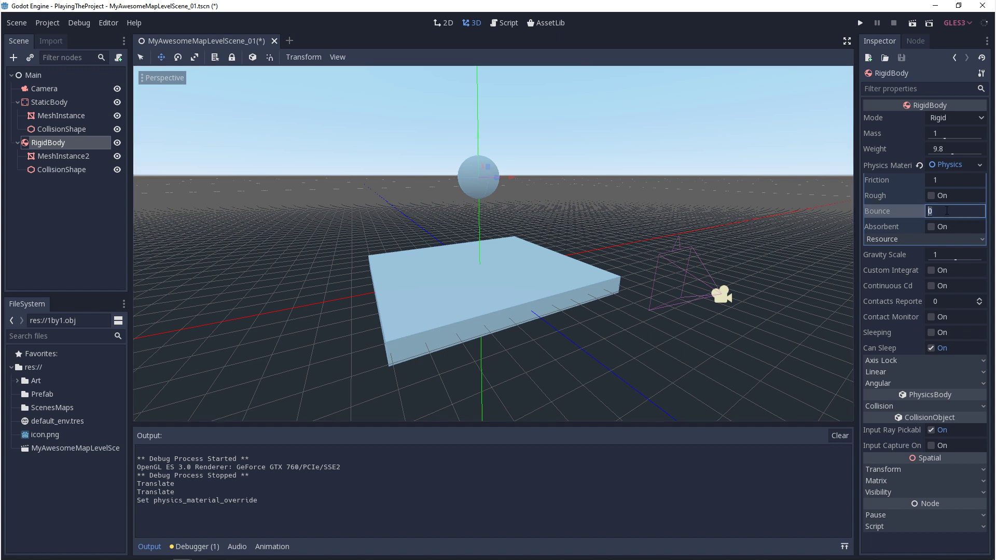
pyautogui.press('Return')
pyautogui.click(860, 23)
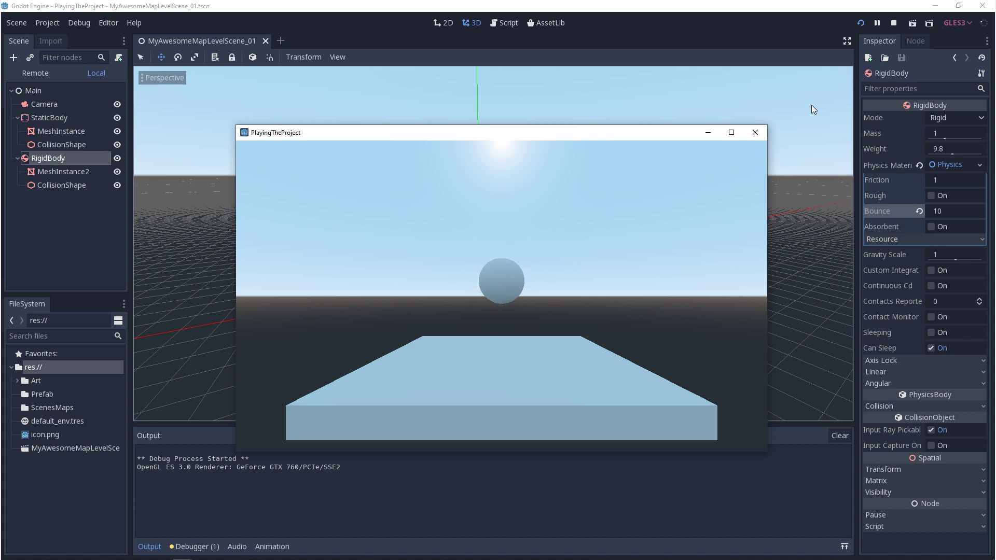
pyautogui.click(755, 132)
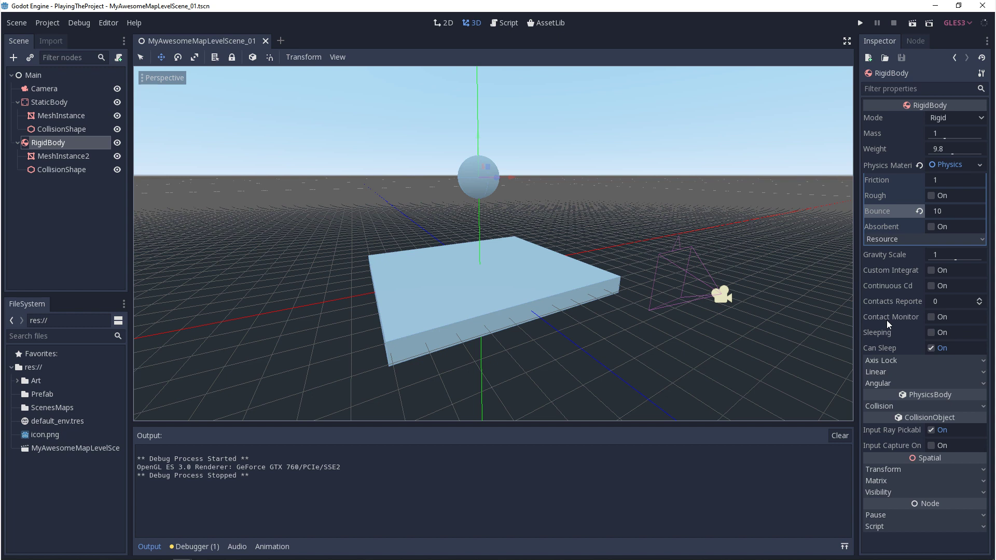
pyautogui.click(932, 336)
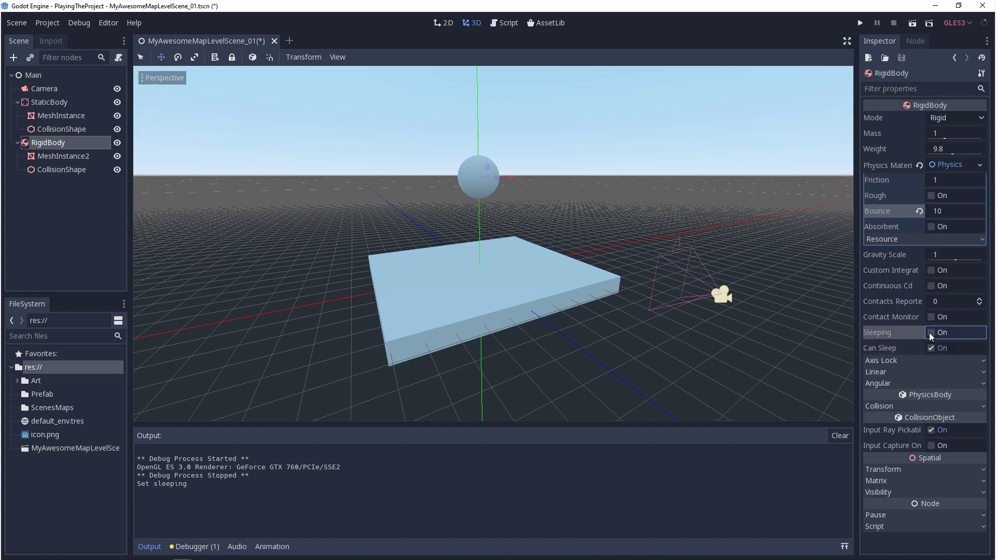
pyautogui.click(931, 335)
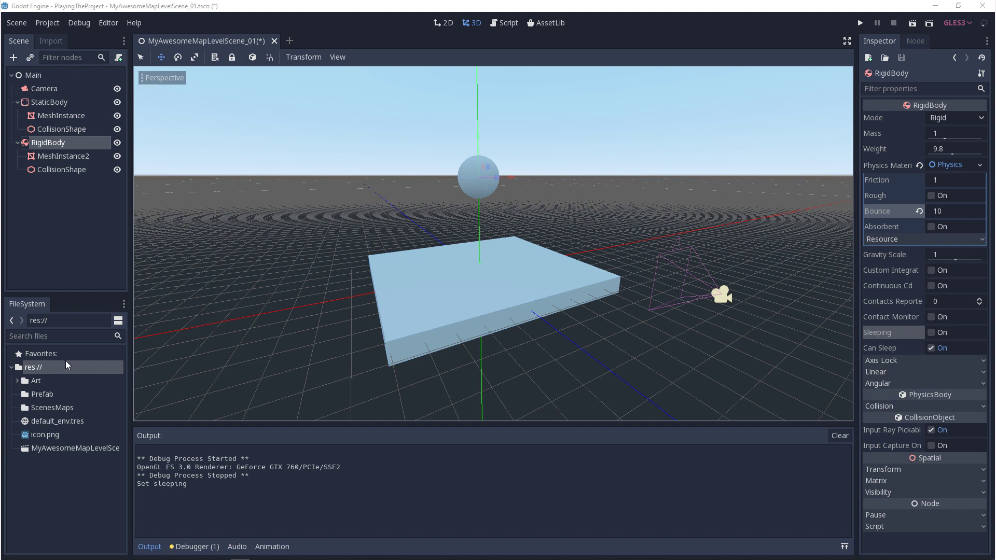
# - Create a PhysicsMaterial resource in res:// and save it as MyBall.tres
pyautogui.rightClick(50, 370)
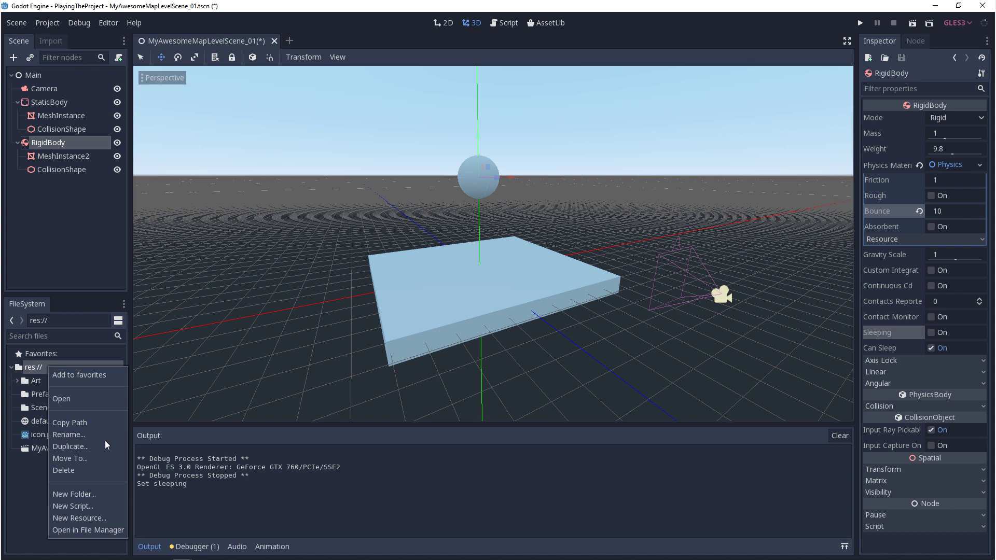
pyautogui.click(95, 519)
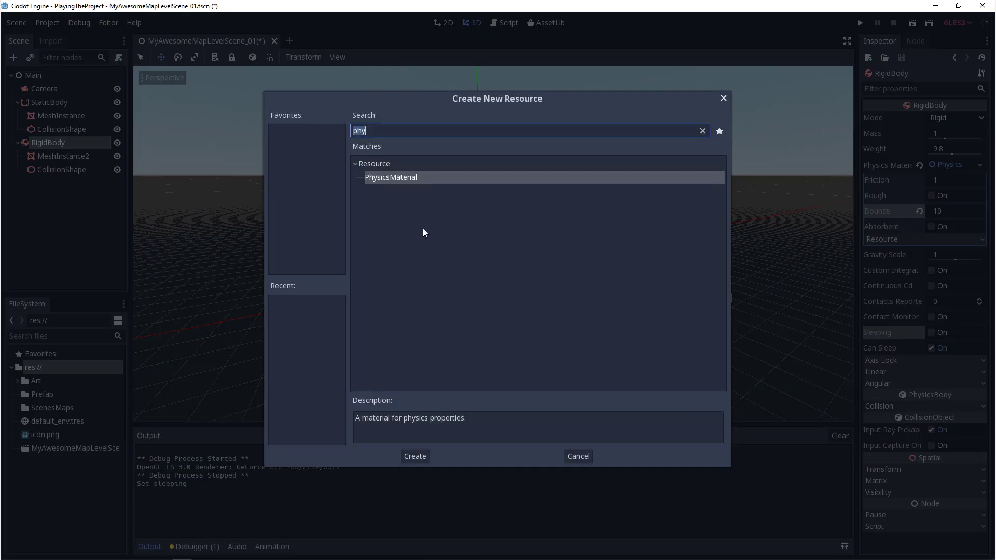
pyautogui.click(414, 457)
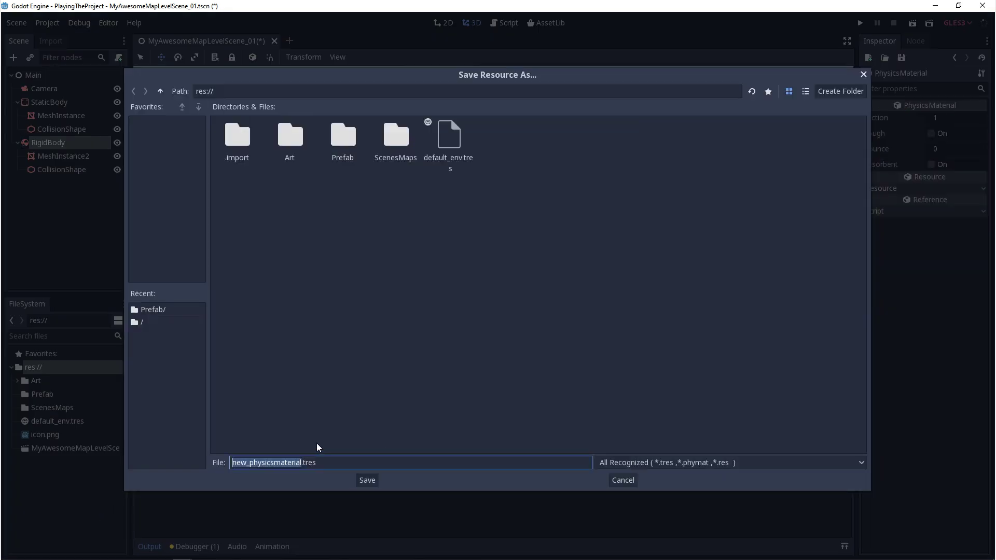
pyautogui.write('MyB')
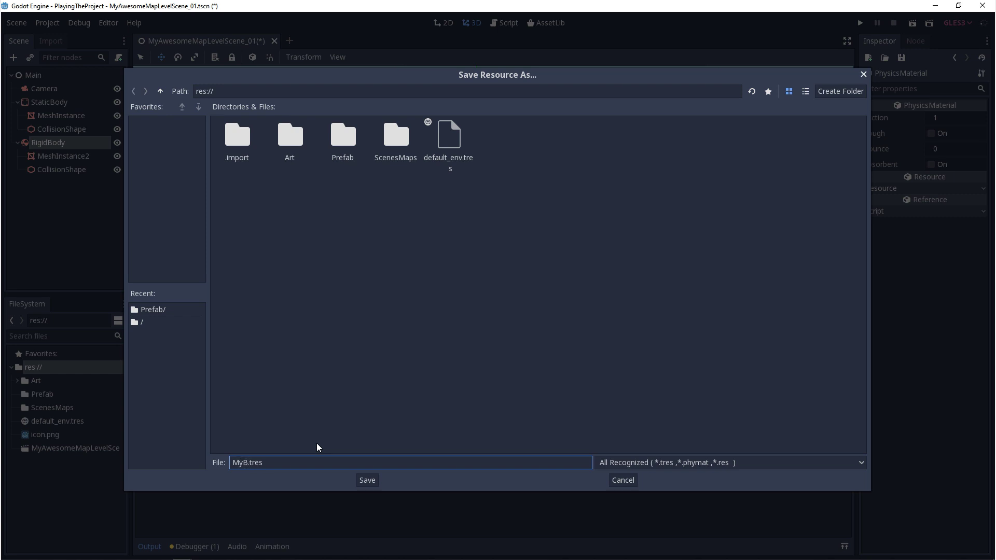
pyautogui.write('all')
pyautogui.click(367, 480)
pyautogui.click(54, 460)
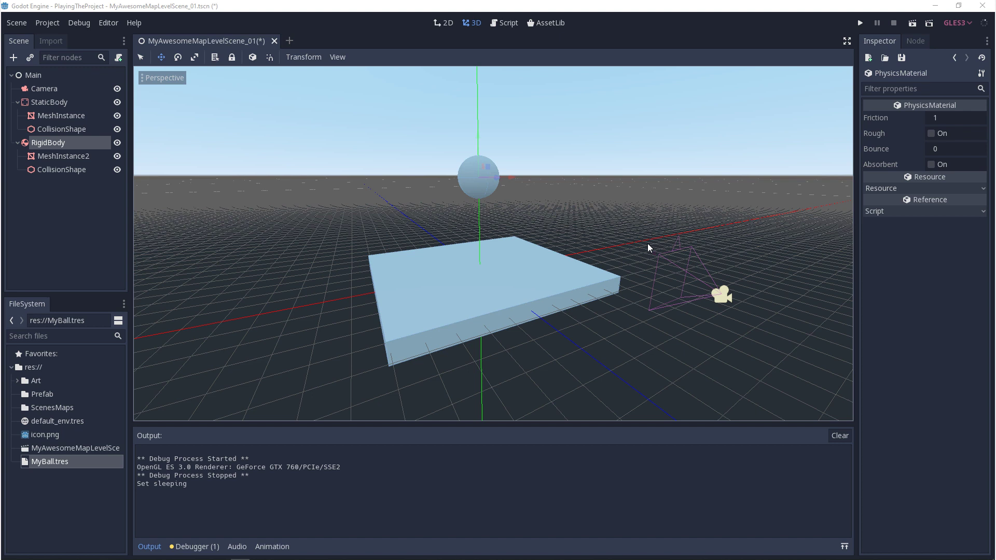
# - Enable Debug > Visible Collision Shapes and run the project with F5
pyautogui.click(79, 22)
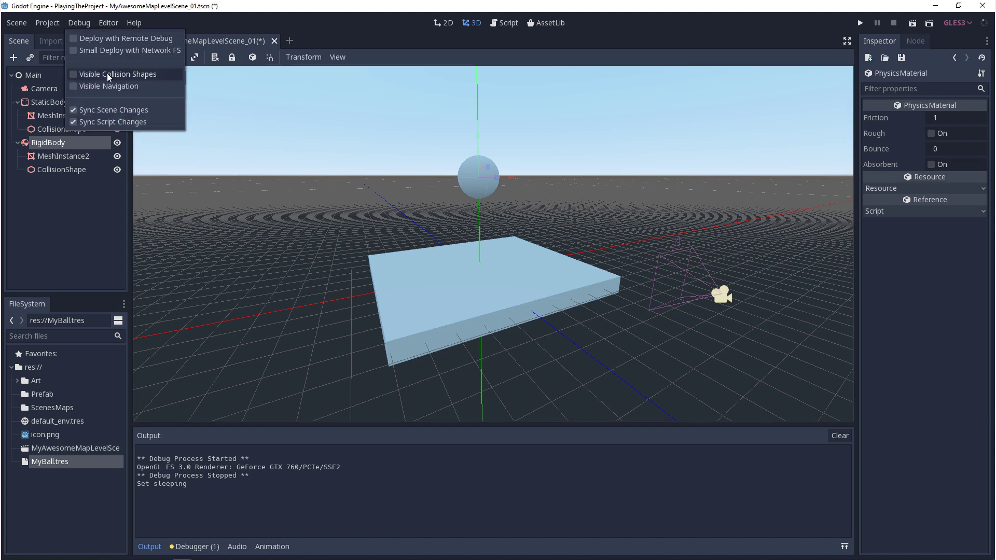
pyautogui.press('F5')
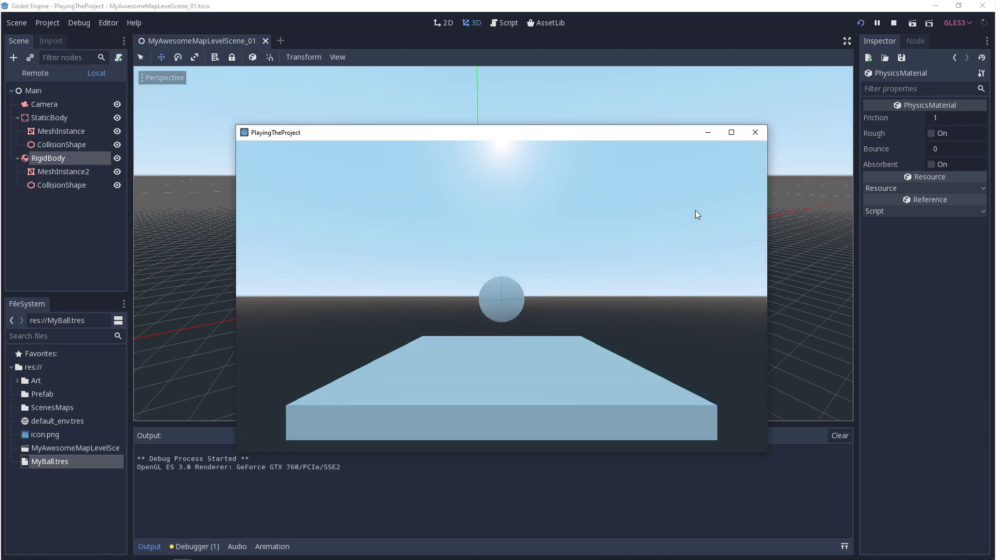